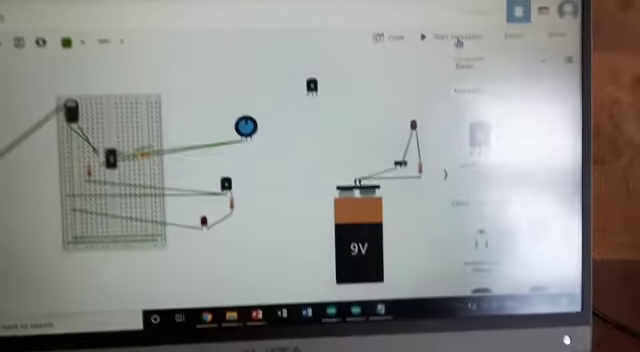
Run the simulation of the 9V battery LED circuits from the toolbar.
left_click(459, 38)
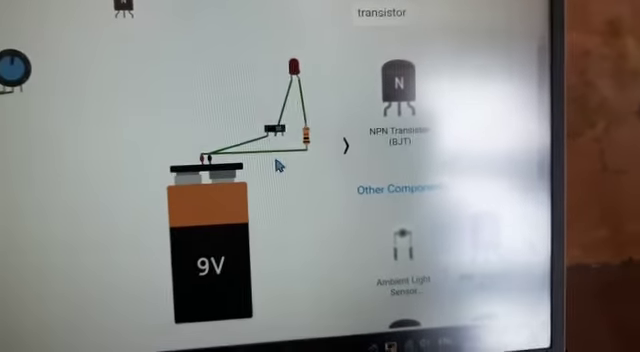
left_click(274, 130)
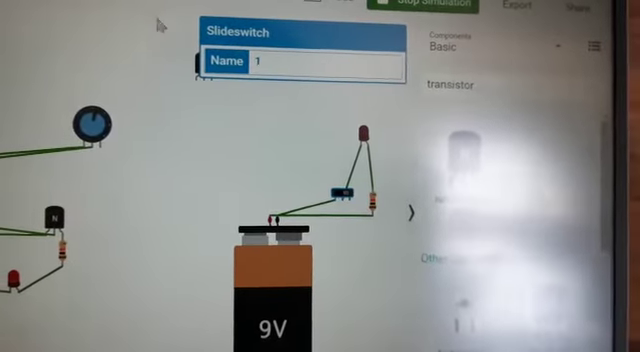
scroll(290, 160, "down", 3)
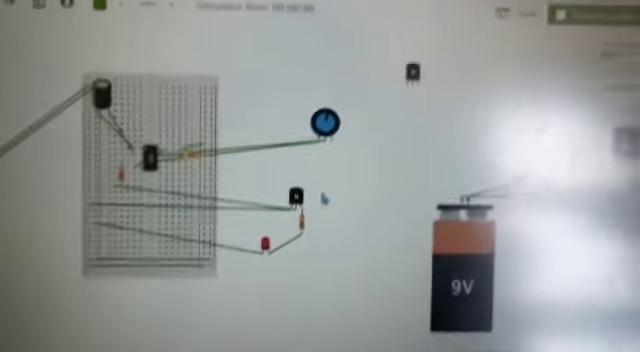
left_click(400, 100)
left_click(425, 149)
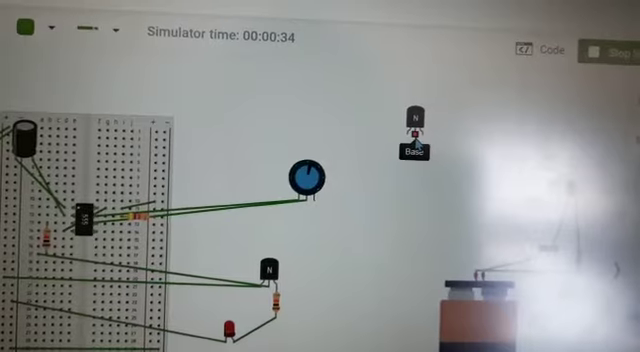